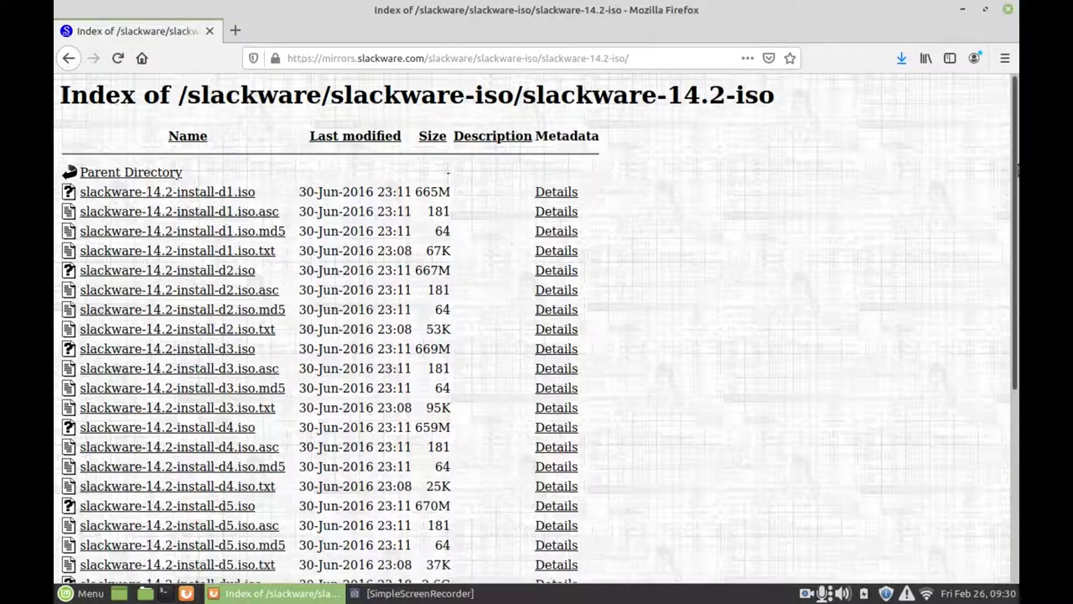
Download slackware-14.2-install-dvd.iso with the Save File option and check its download progress.
{"action": "scroll", "coordinate": [1006, 419], "scroll_direction": "down", "scroll_amount": 5}
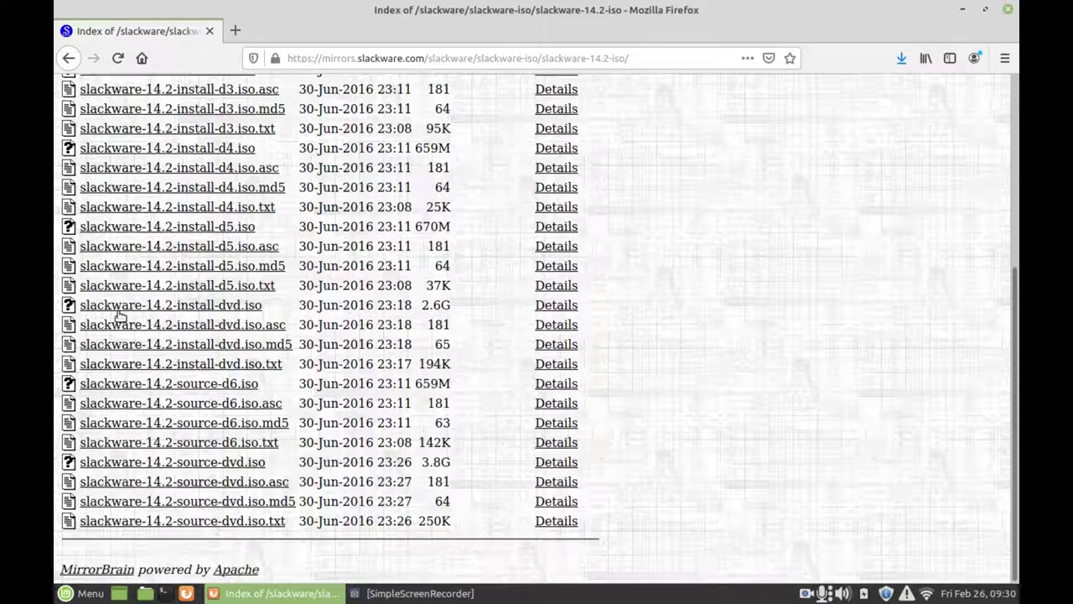
{"action": "left_click", "coordinate": [204, 309]}
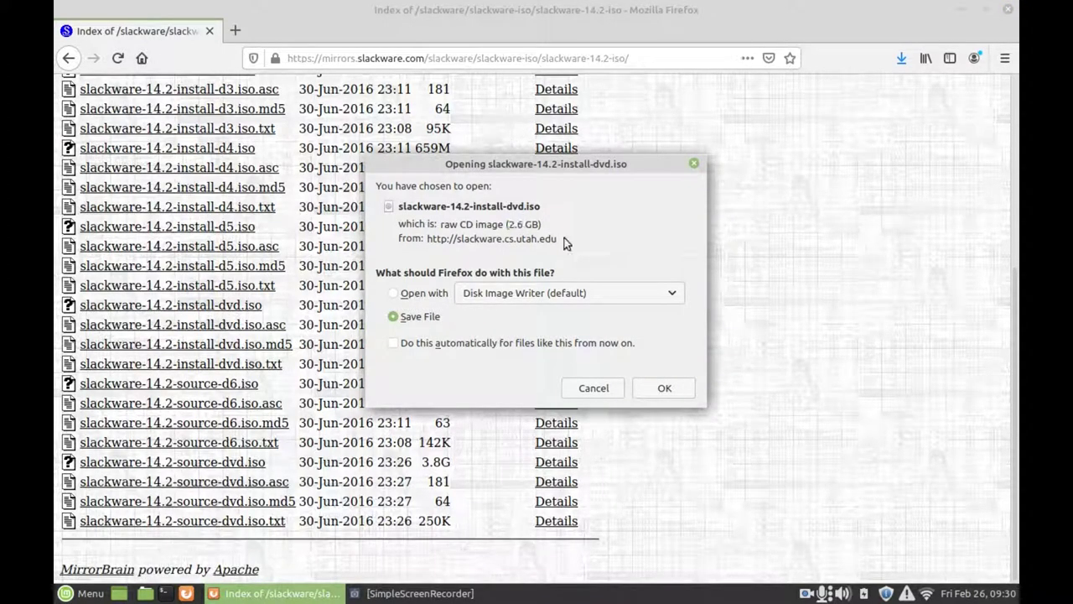
{"action": "left_click", "coordinate": [652, 391]}
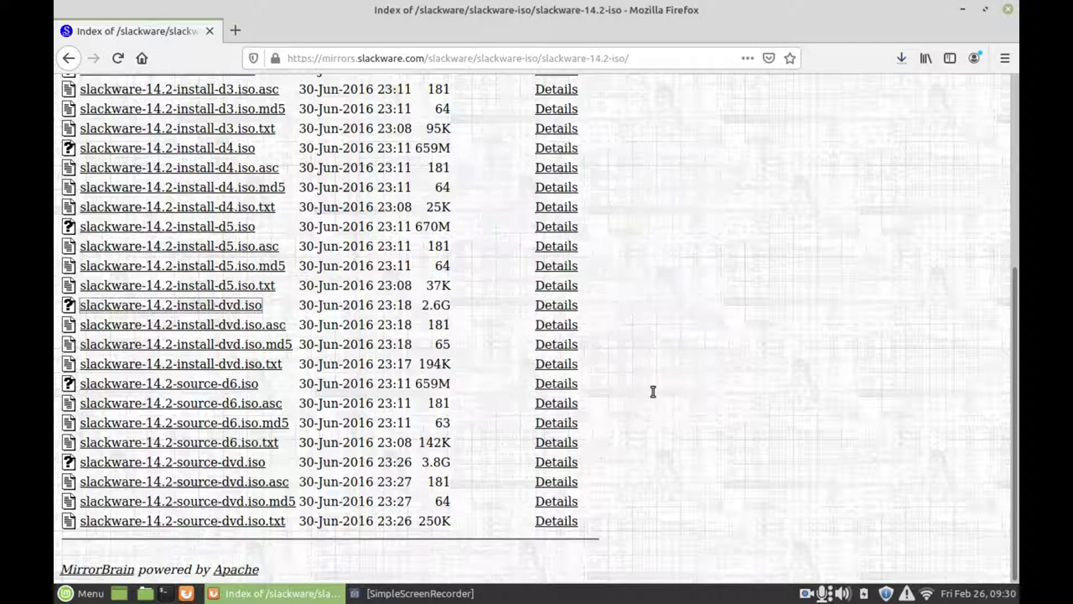
{"action": "left_click", "coordinate": [899, 60]}
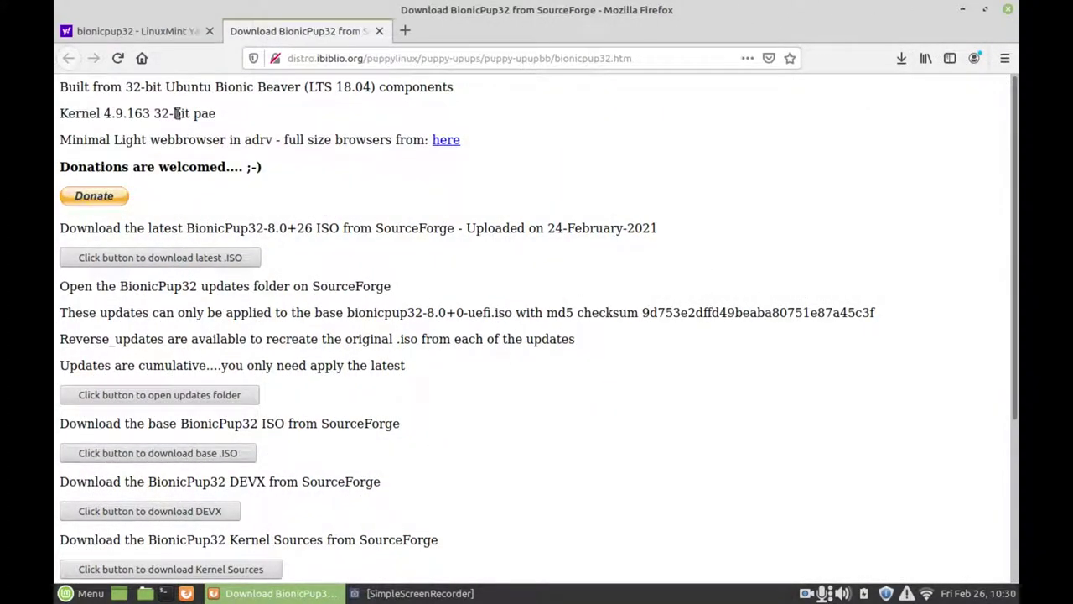
Download the latest BionicPup32-8.0+26 ISO from SourceForge, saving the file, and check the download list.
{"action": "left_click_drag", "start_coordinate": [125, 87], "coordinate": [369, 87]}
{"action": "left_click", "coordinate": [369, 88]}
{"action": "left_click", "coordinate": [219, 257]}
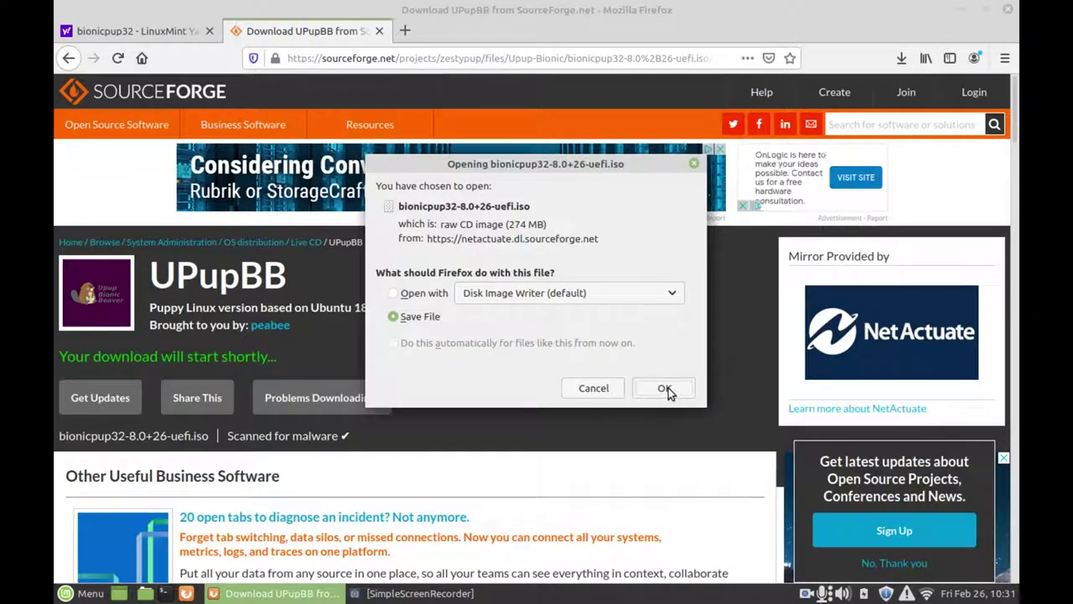
{"action": "left_click", "coordinate": [663, 387]}
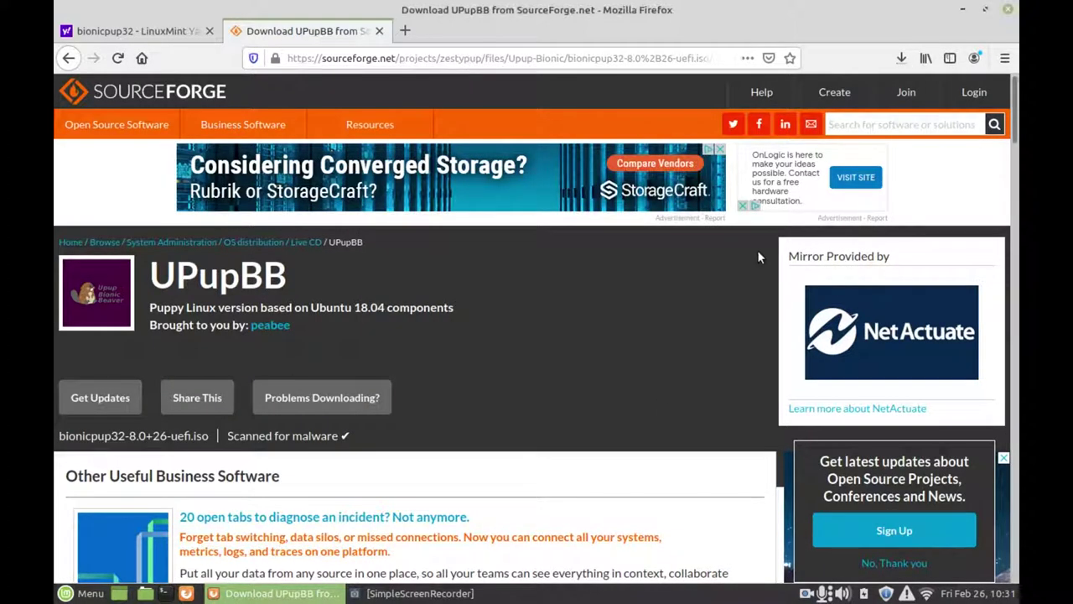
{"action": "left_click", "coordinate": [901, 61]}
{"action": "left_click", "coordinate": [272, 74]}
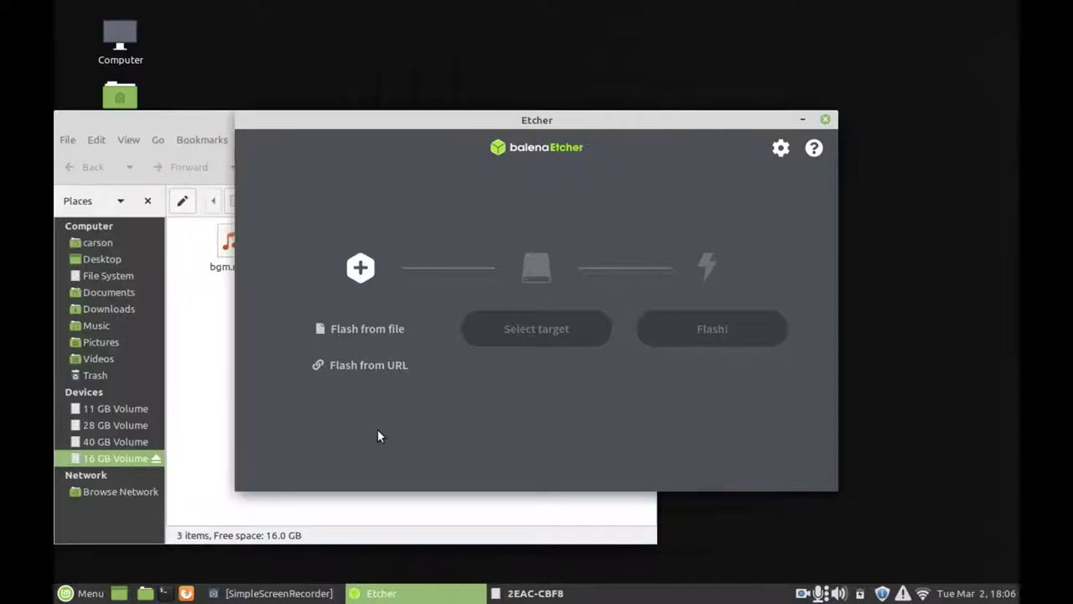
Switch to the file manager, review the files on the 16 GB USB volume and close its window.
{"action": "left_click", "coordinate": [217, 438]}
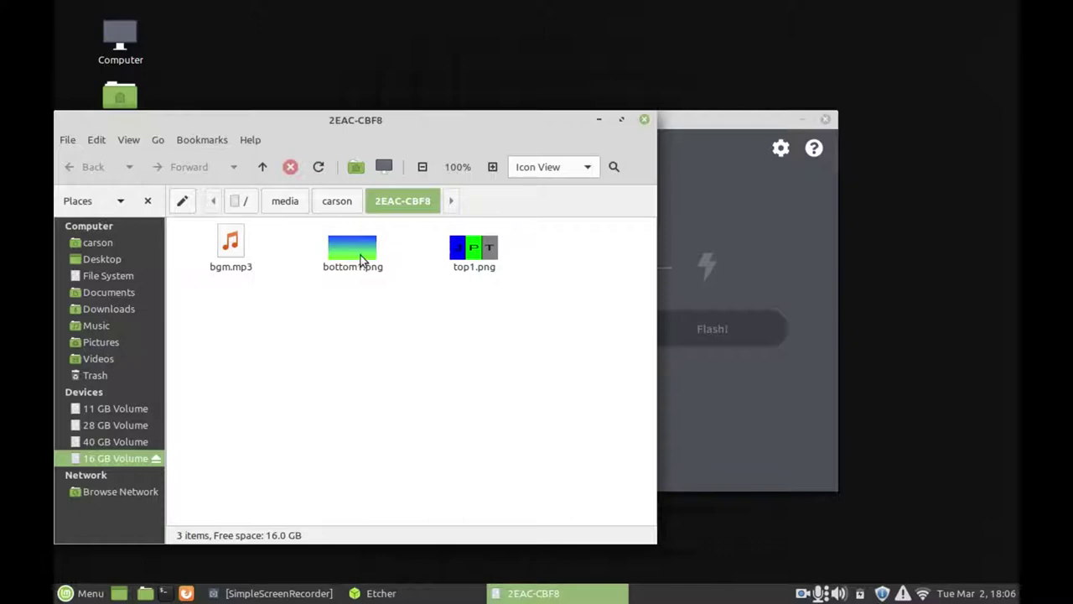
{"action": "left_click_drag", "start_coordinate": [516, 313], "coordinate": [204, 254]}
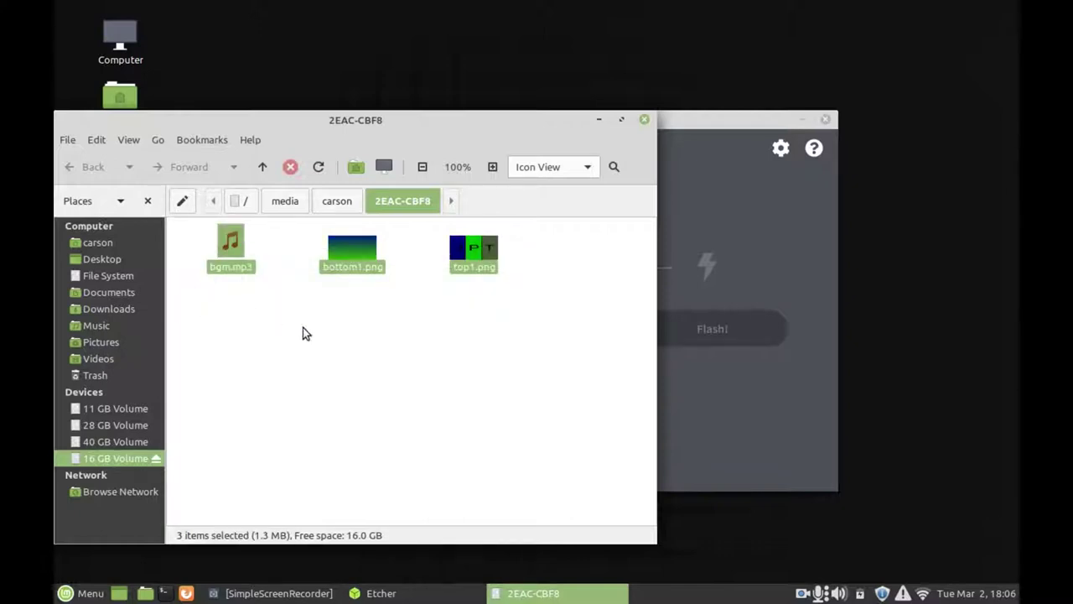
{"action": "left_click", "coordinate": [456, 322]}
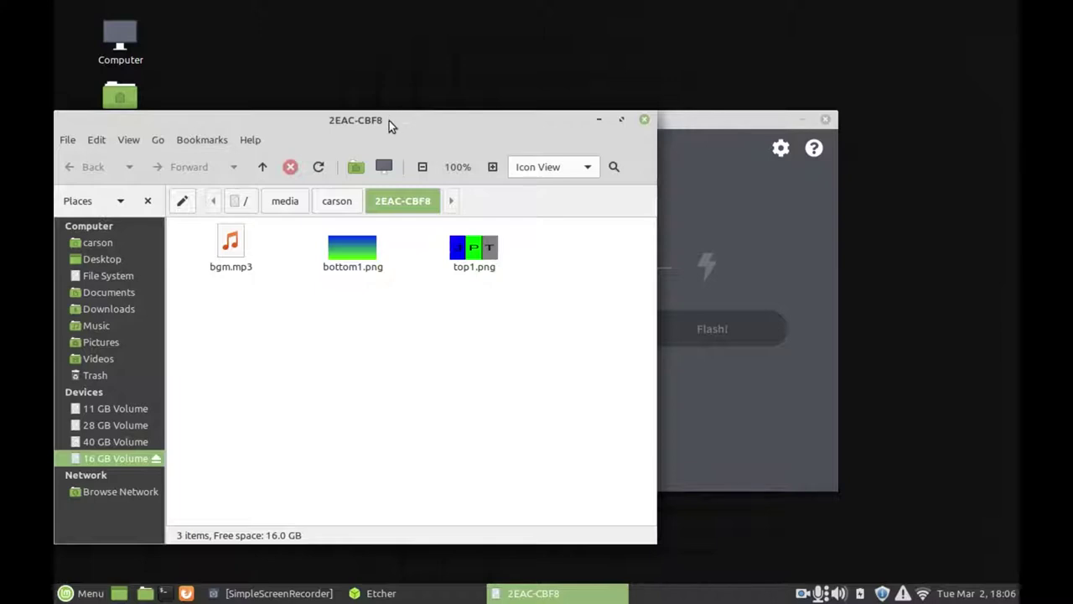
{"action": "left_click_drag", "start_coordinate": [389, 121], "coordinate": [498, 68]}
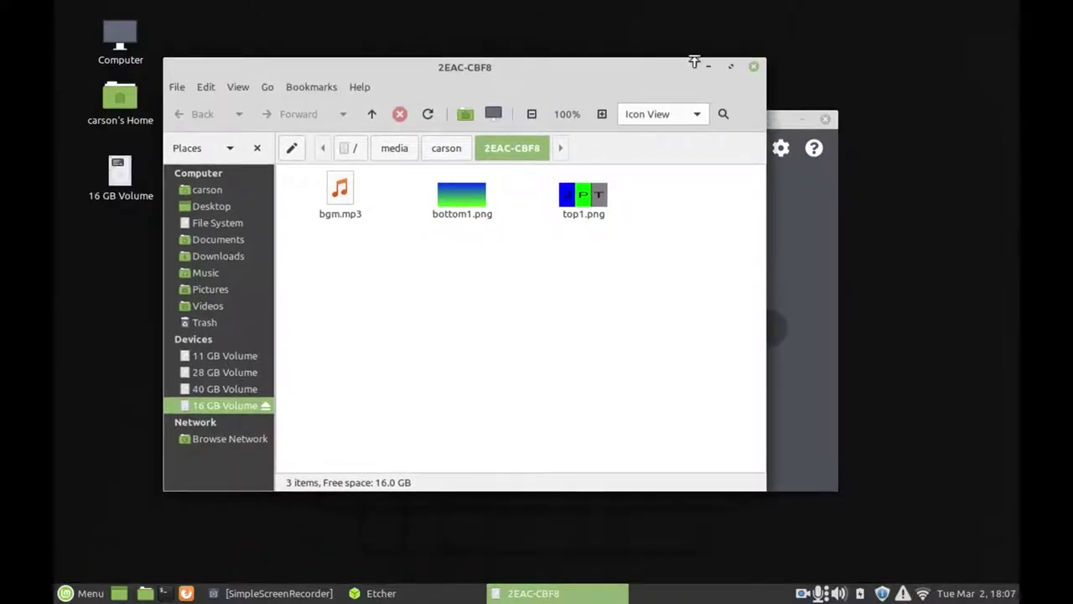
{"action": "left_click", "coordinate": [752, 66]}
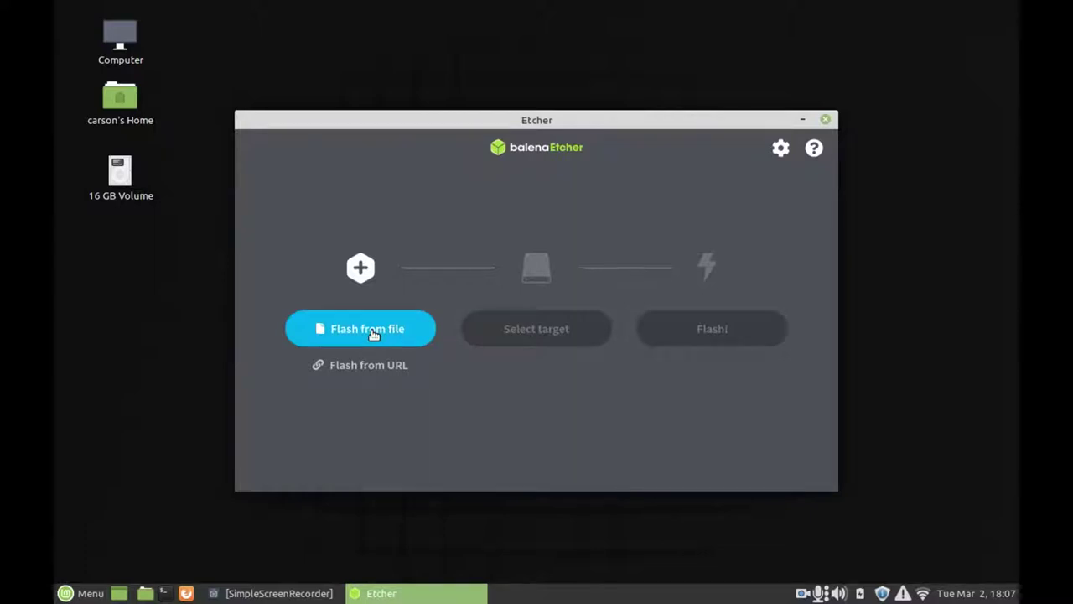
Load debian-live-10.8.0-i386-lxqt.iso in Etcher as the image to flash.
{"action": "left_click", "coordinate": [374, 331]}
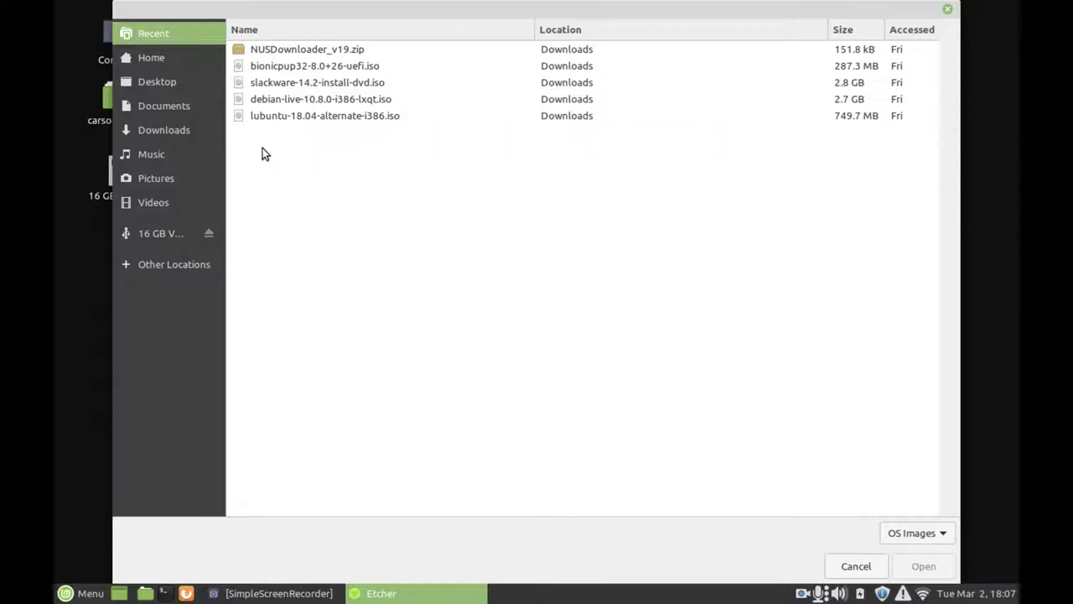
{"action": "left_click", "coordinate": [291, 97]}
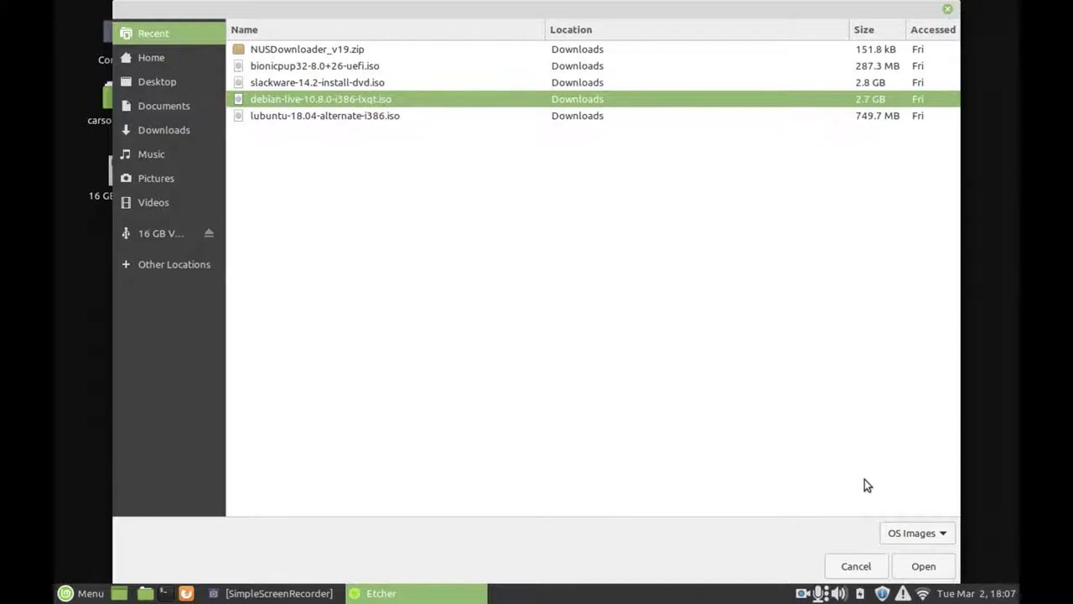
{"action": "left_click", "coordinate": [918, 569]}
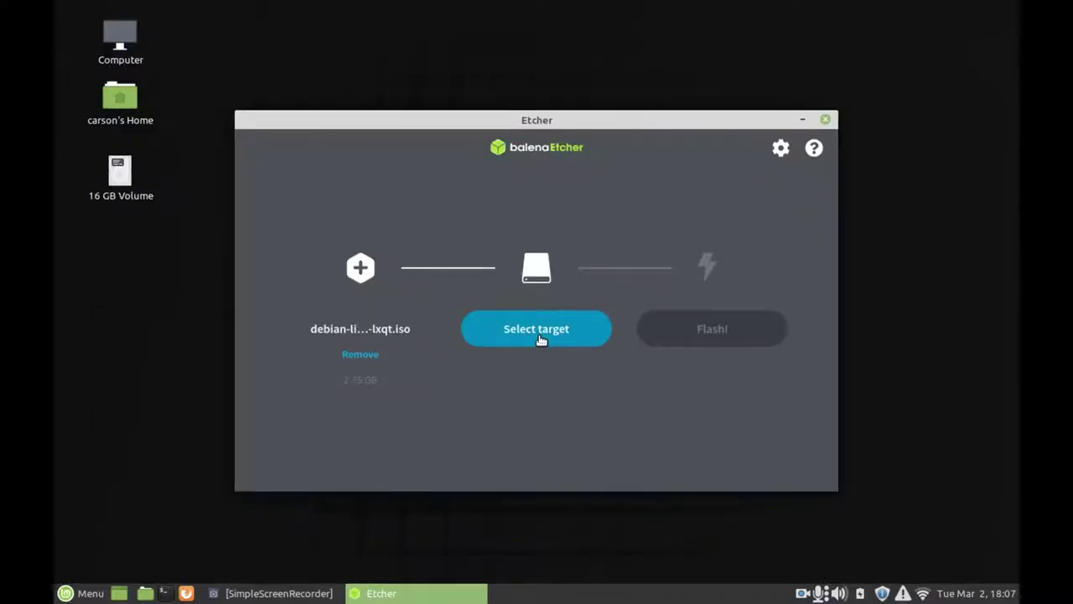
Examine the available target drives, including the hidden one, and leave the list without selecting any.
{"action": "left_click", "coordinate": [537, 332]}
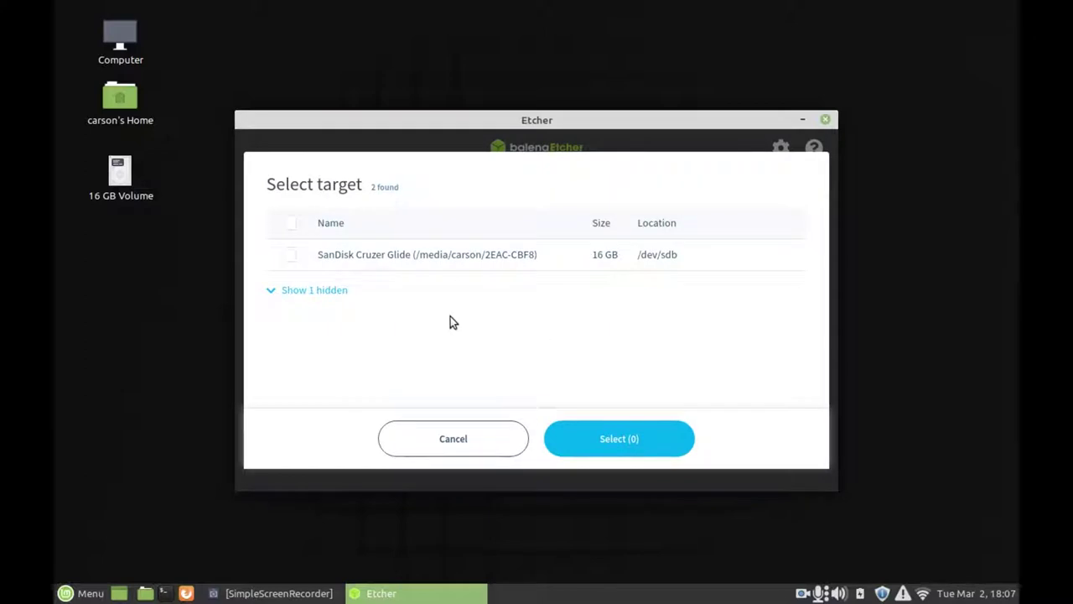
{"action": "left_click", "coordinate": [309, 296]}
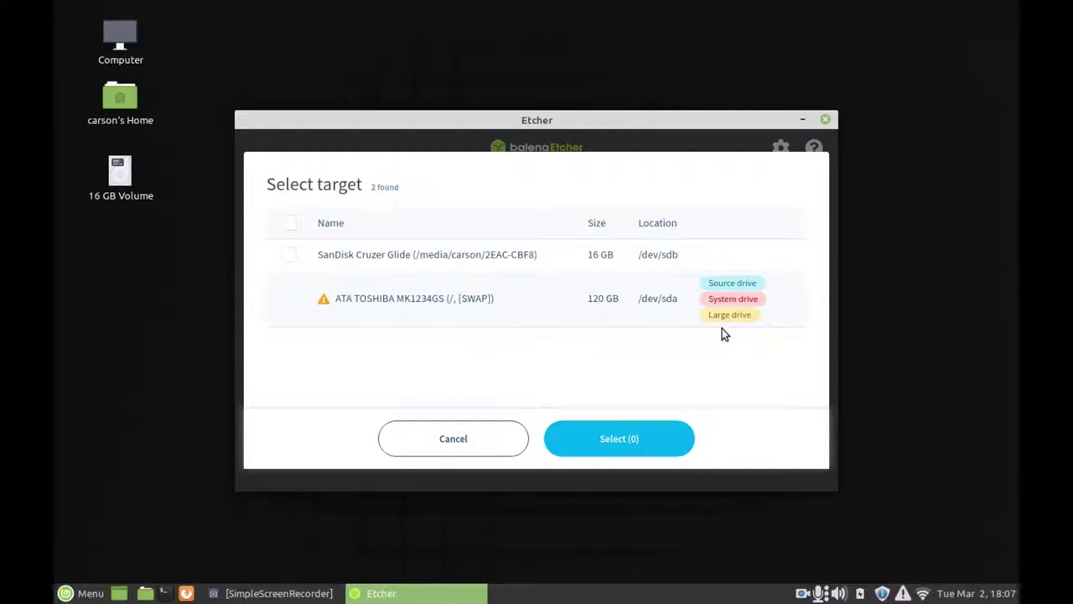
{"action": "left_click", "coordinate": [481, 446]}
Choose the 16 GB SanDisk Cruzer Glide at /dev/sdb as the flash target.
{"action": "left_click", "coordinate": [537, 331]}
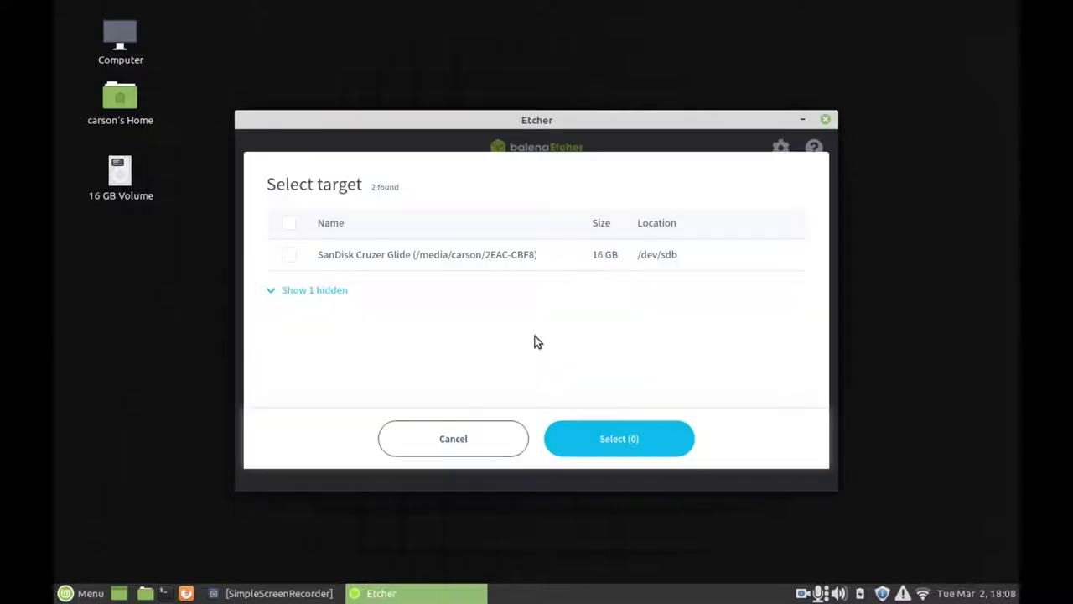
{"action": "left_click", "coordinate": [284, 255]}
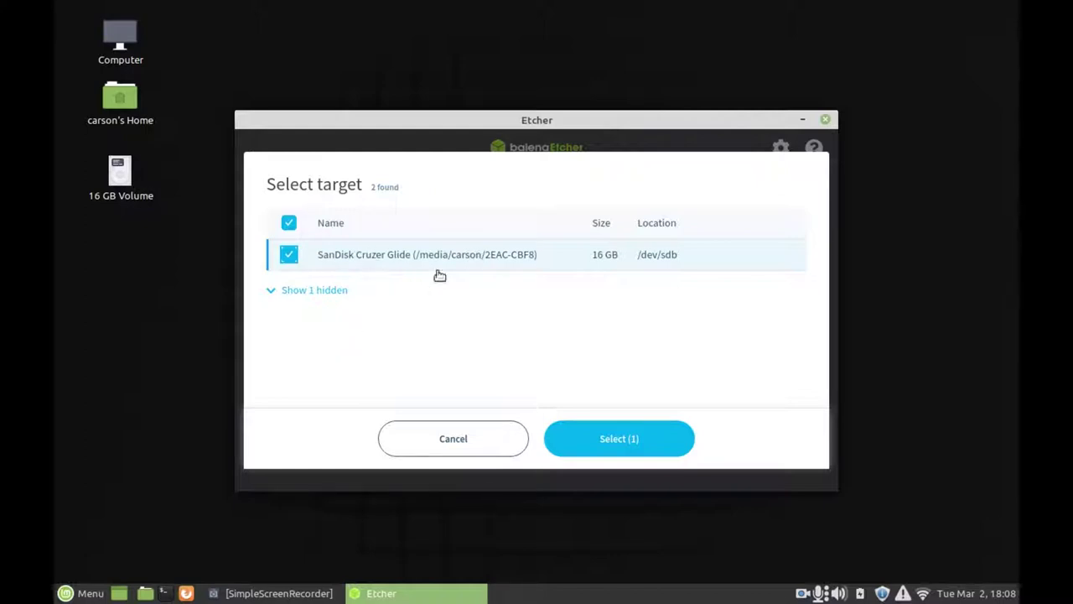
{"action": "left_click", "coordinate": [607, 438]}
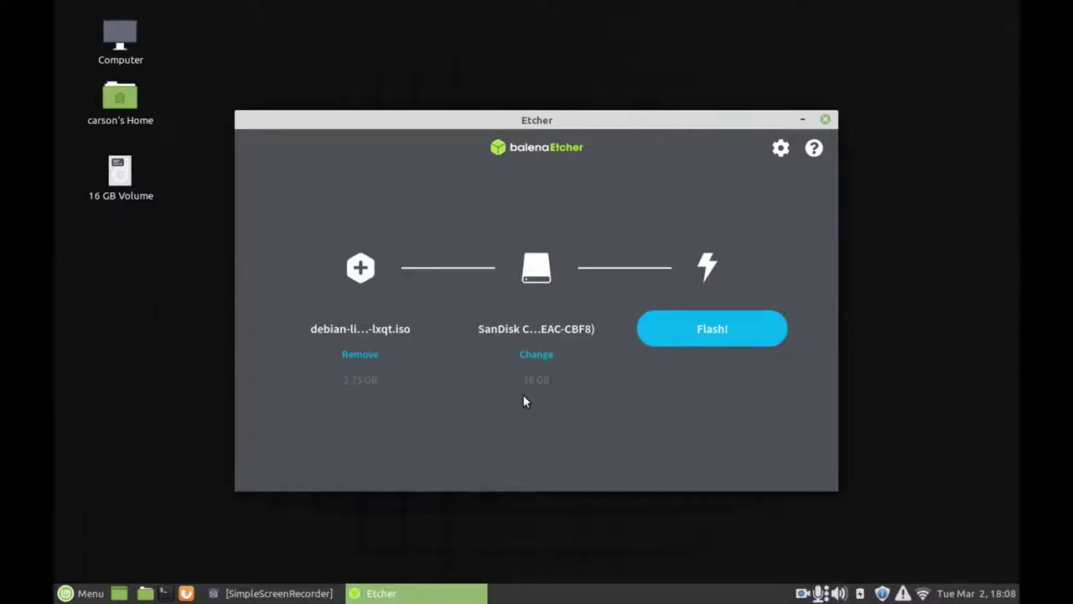
Start flashing the image to the USB drive and authenticate with the superuser password.
{"action": "left_click", "coordinate": [671, 345]}
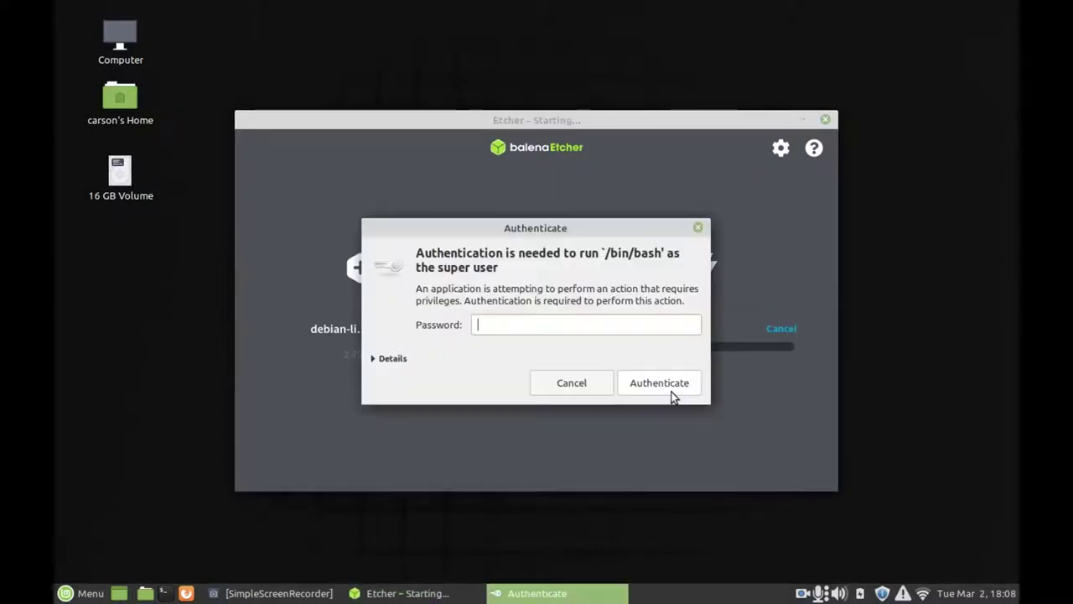
{"action": "type", "text": "••"}
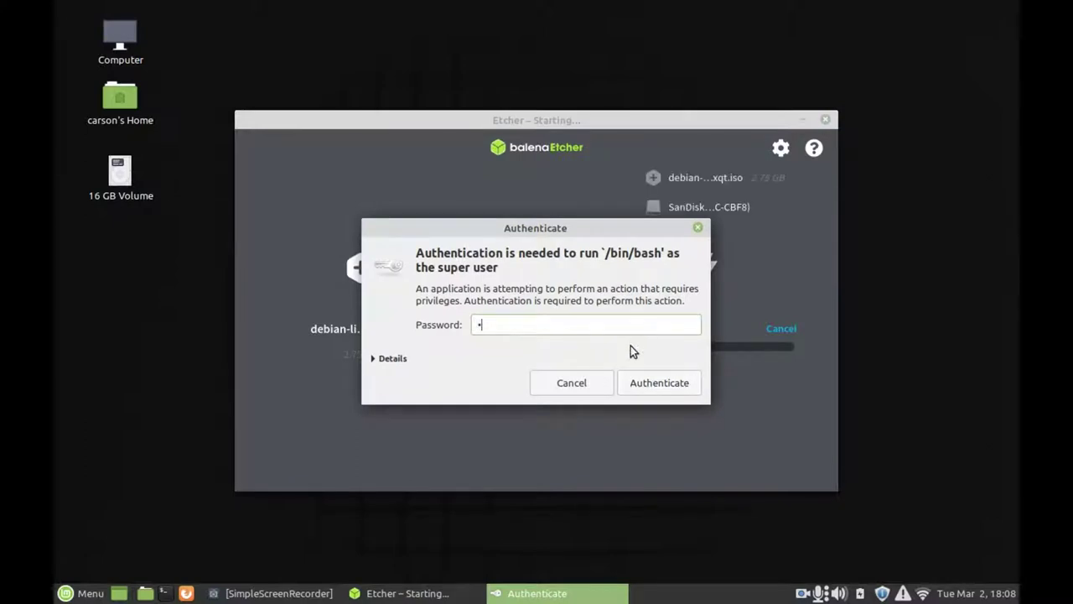
{"action": "type", "text": "•••••"}
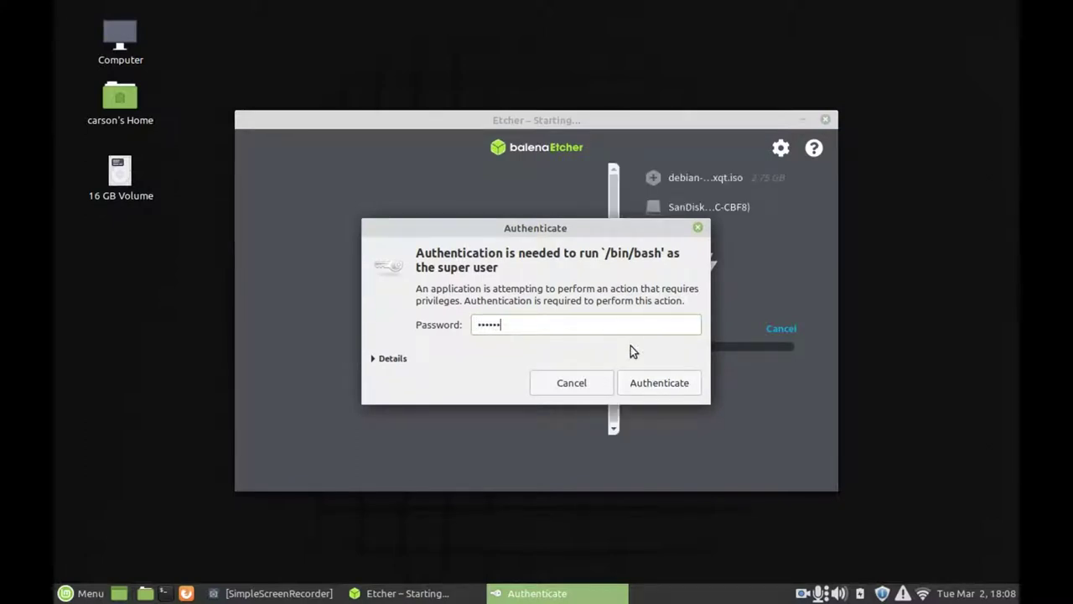
{"action": "type", "text": "•••"}
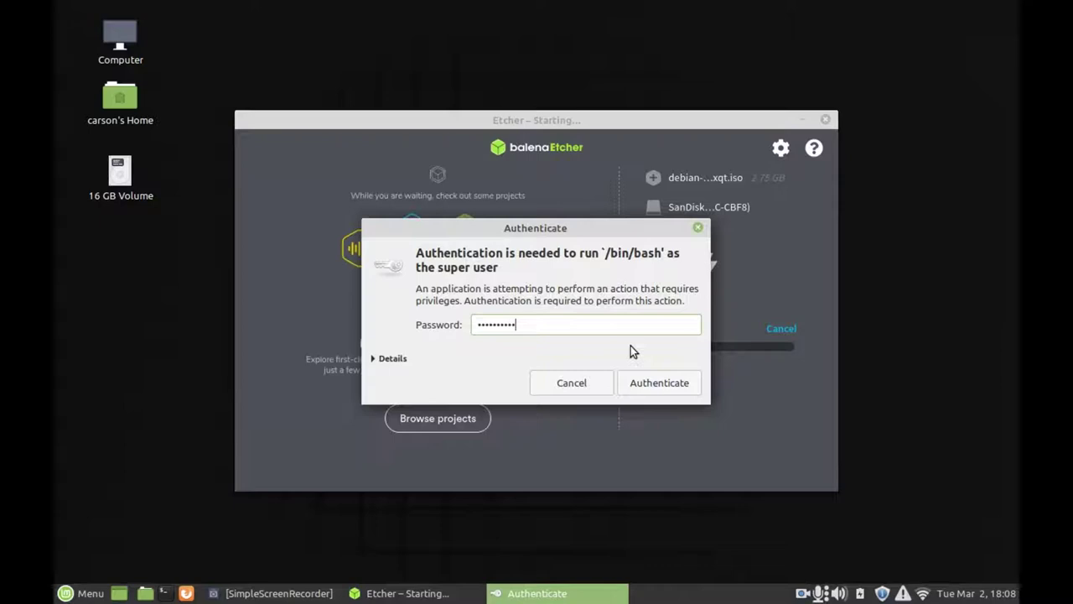
{"action": "type", "text": "••"}
{"action": "left_click", "coordinate": [649, 385]}
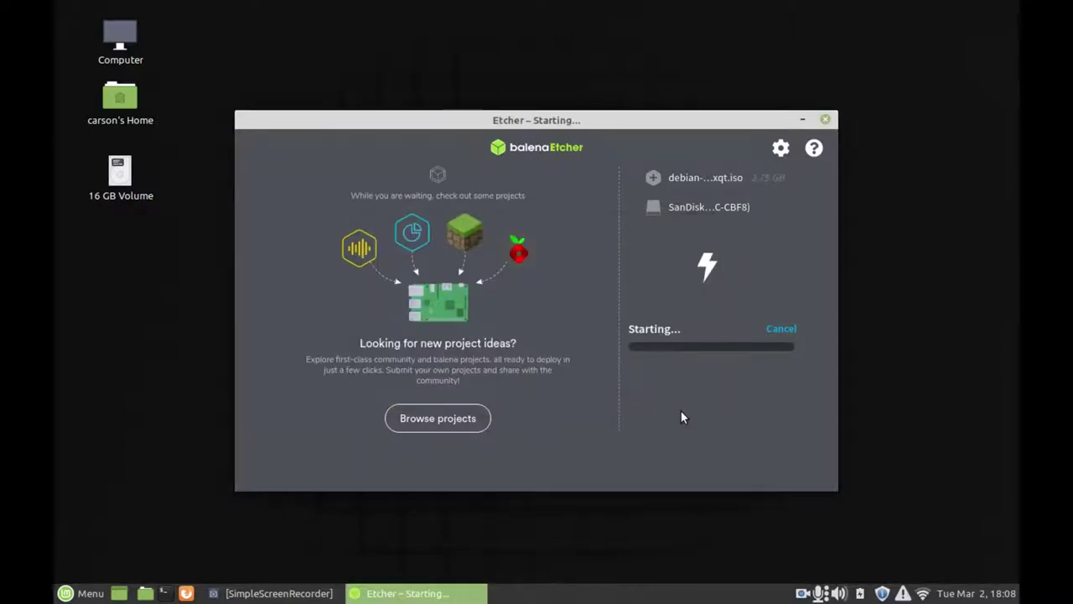